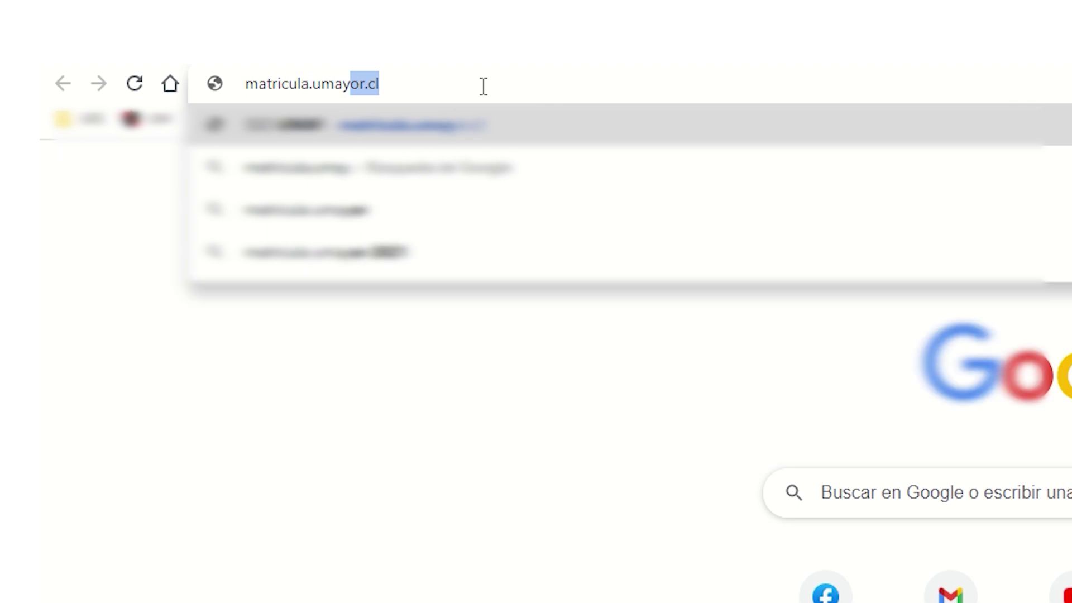
- Load matricula.umayor.cl in Chrome to reach the enrollment login page
key("Return")
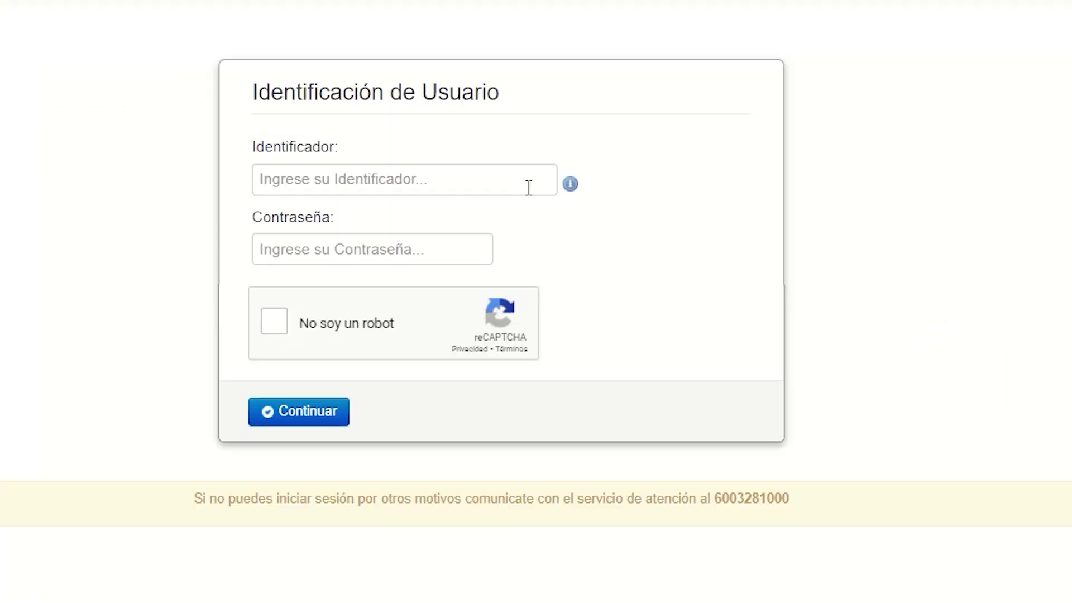
- Log in with the student identifier and password after ticking the reCAPTCHA box
left_click(529, 188)
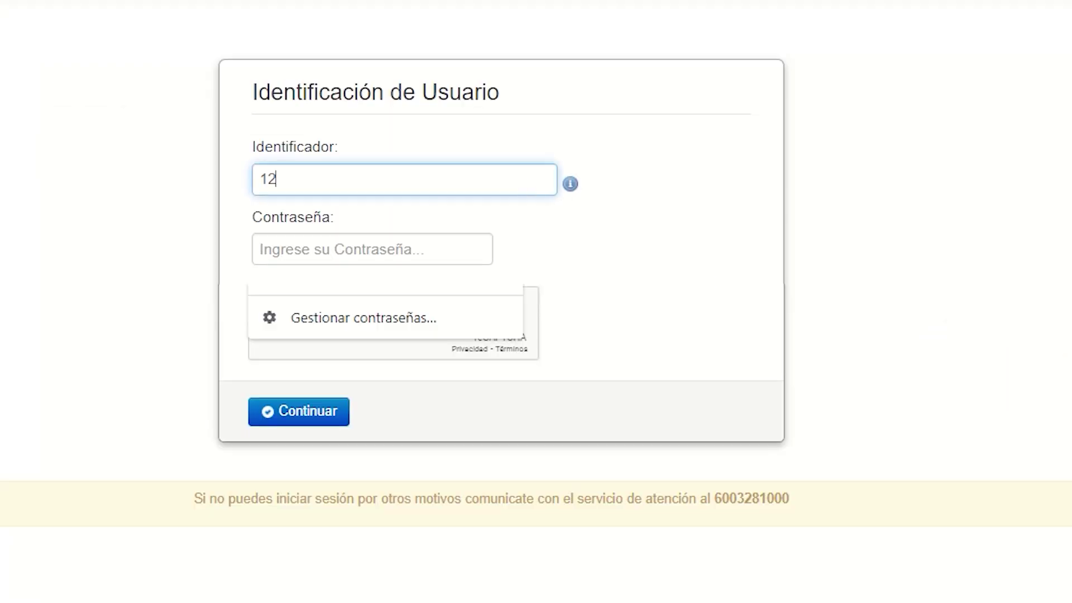
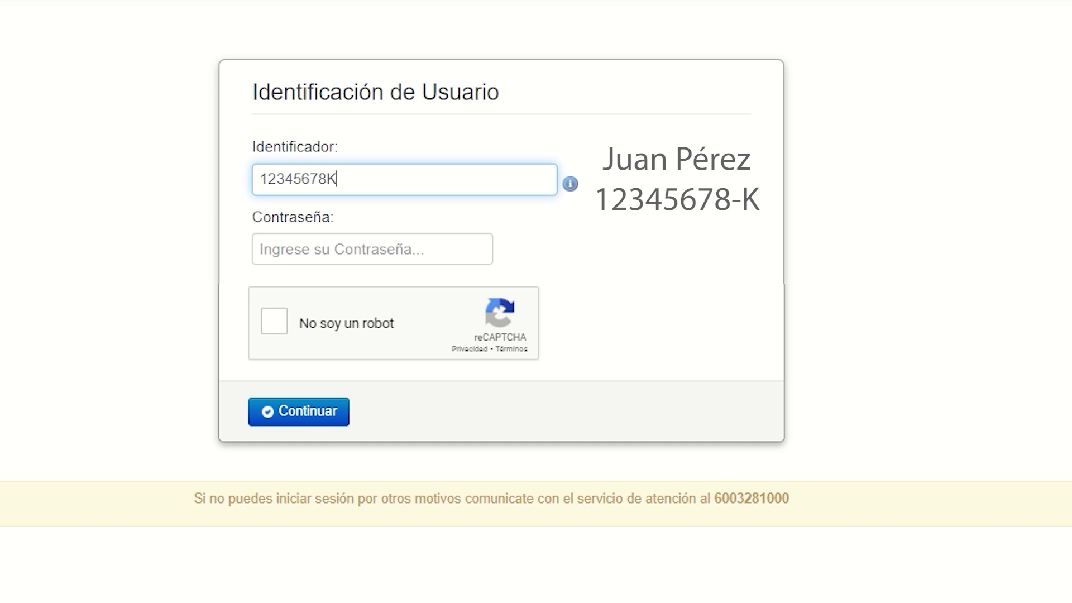
left_click(372, 249)
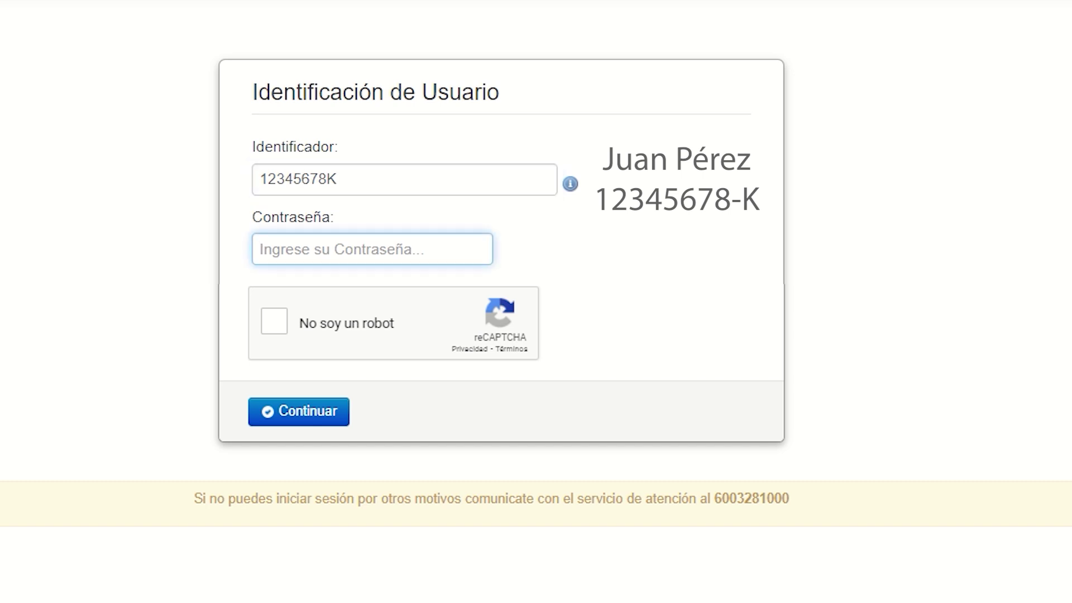
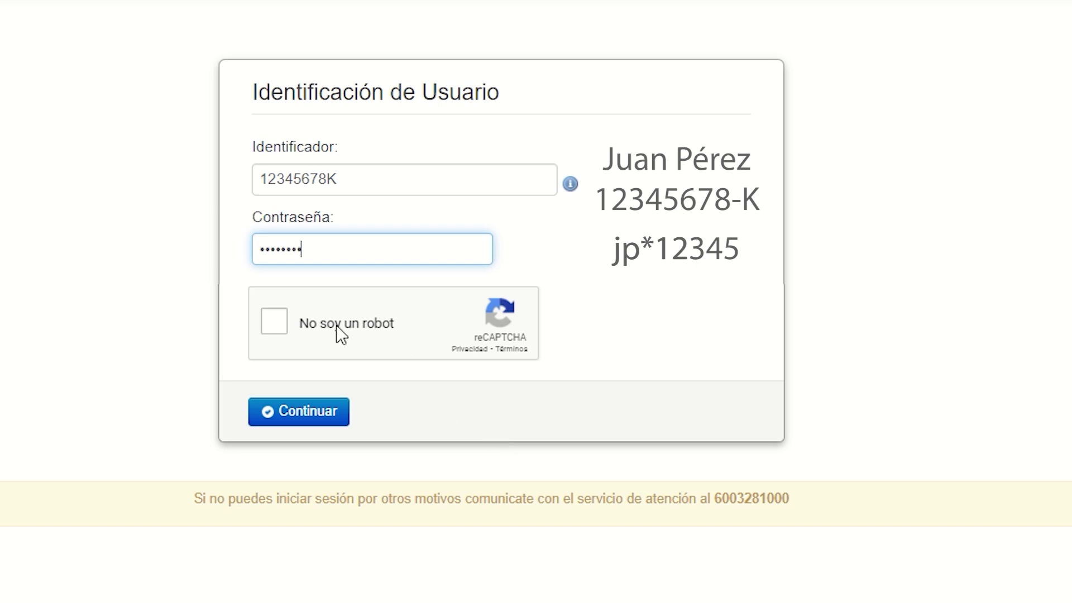
left_click(277, 327)
left_click(312, 413)
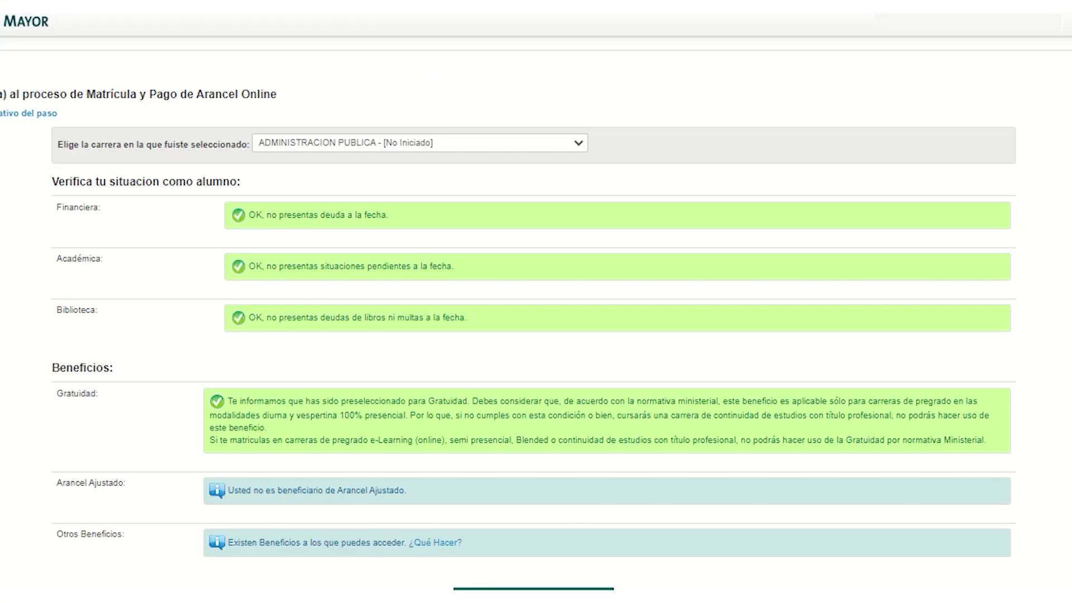
- Scroll down the student status page toward the online enrollment start
scroll(581, 148, "down", 1)
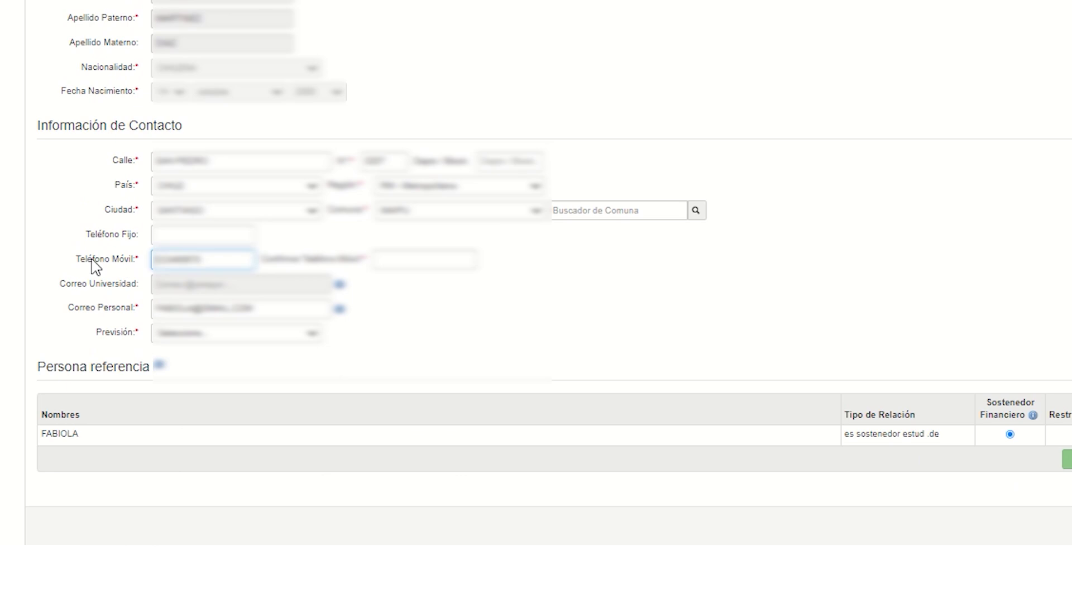
- Replace the mobile phone number and fill its confirmation field with the same number
left_click_drag(208, 257, 135, 262)
key("BackSpace")
type("987654321")
left_click(422, 257)
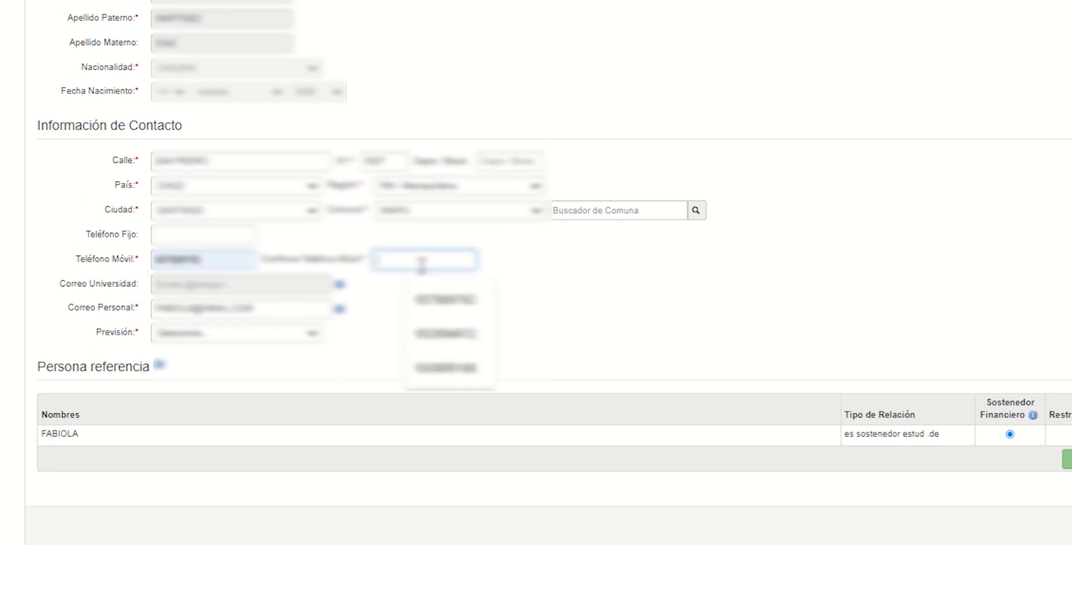
left_click(441, 297)
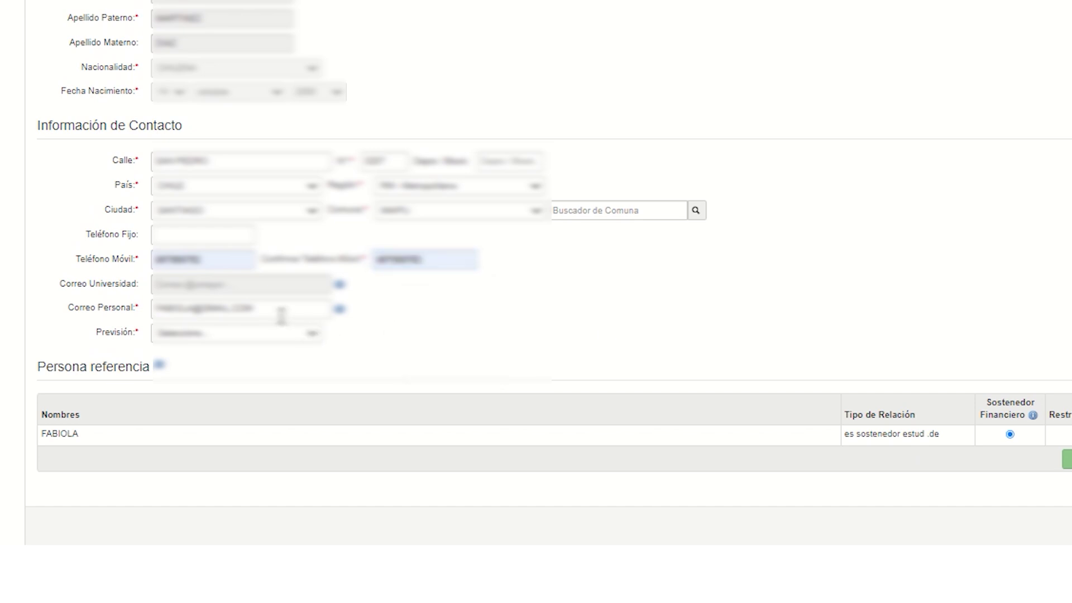
- Replace the personal email from autofill, set Previsión to OTRO, and save the personal data
left_click_drag(280, 310, 95, 313)
type("an")
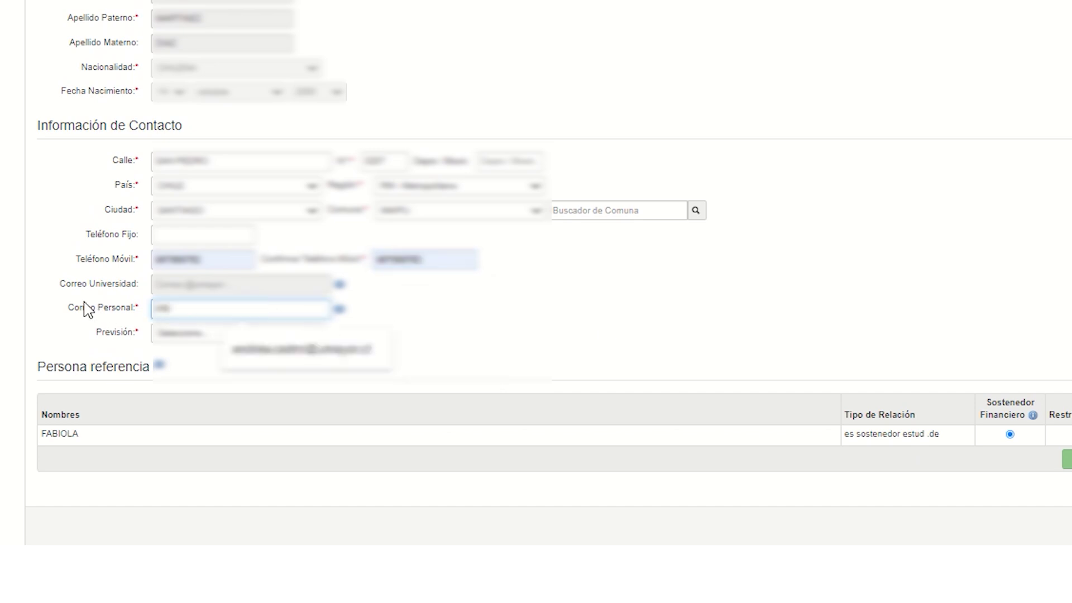
left_click(251, 358)
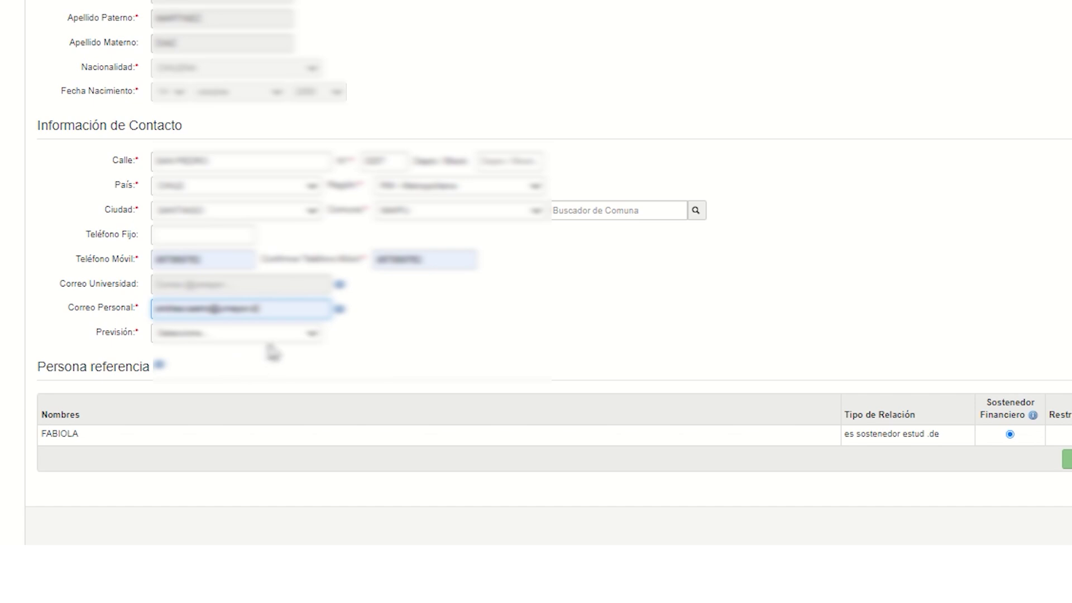
left_click(267, 334)
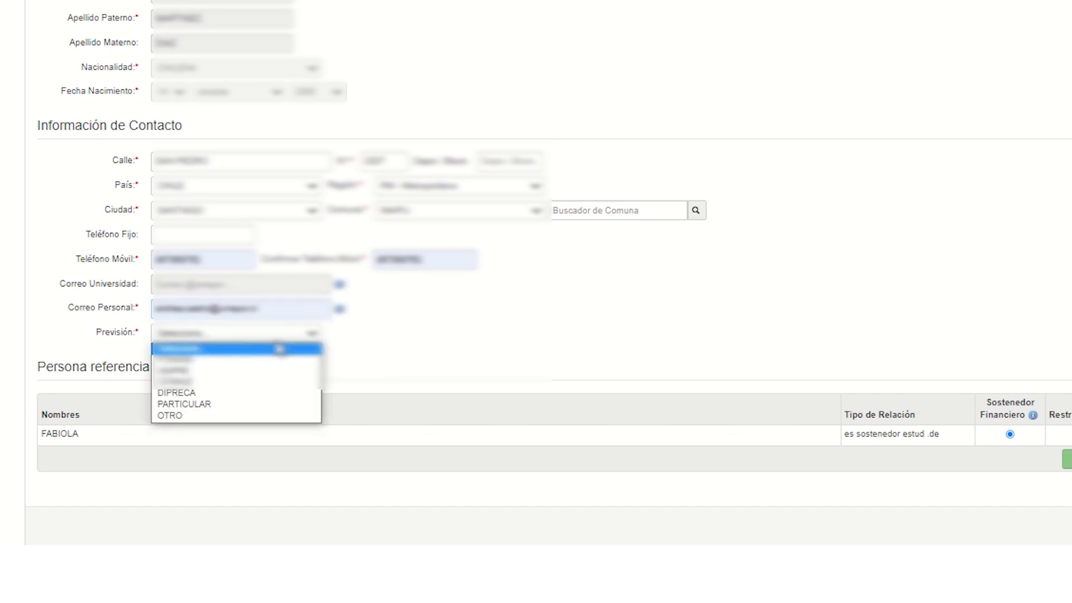
left_click(178, 417)
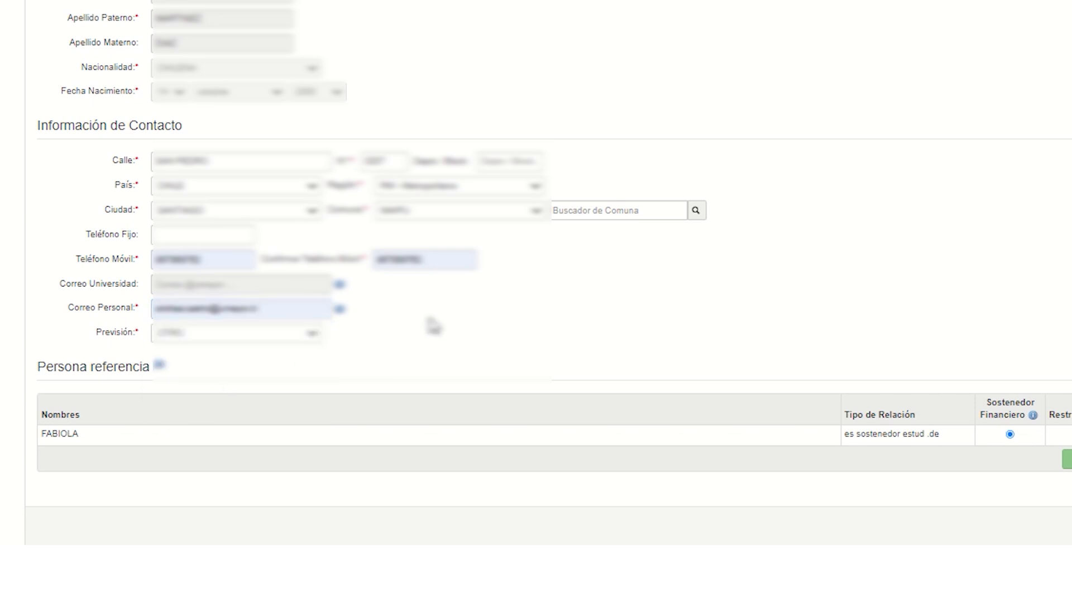
scroll(26, 433, "right", 1)
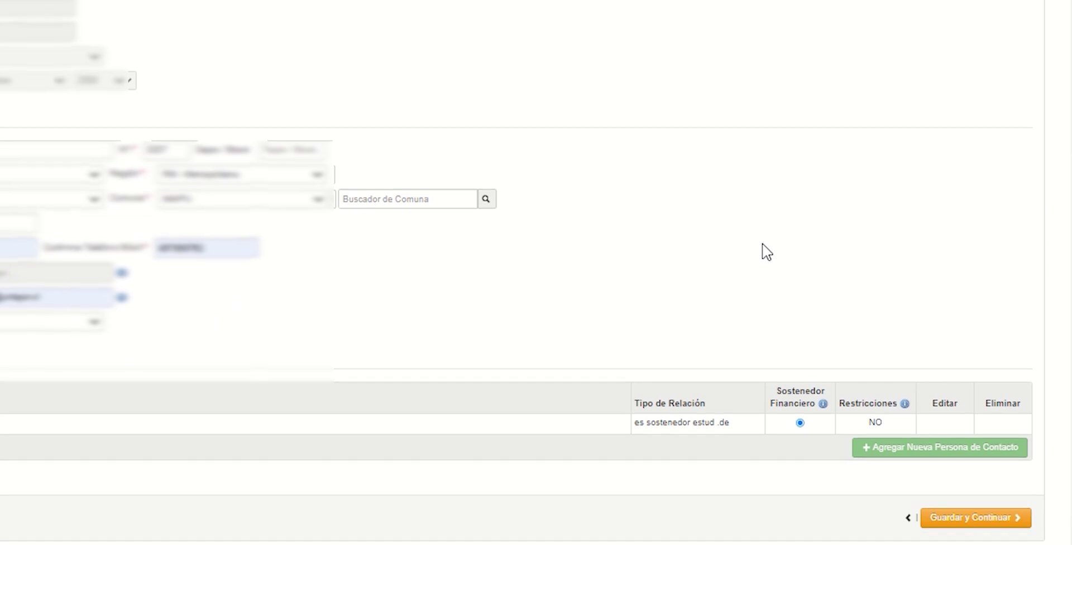
left_click(956, 518)
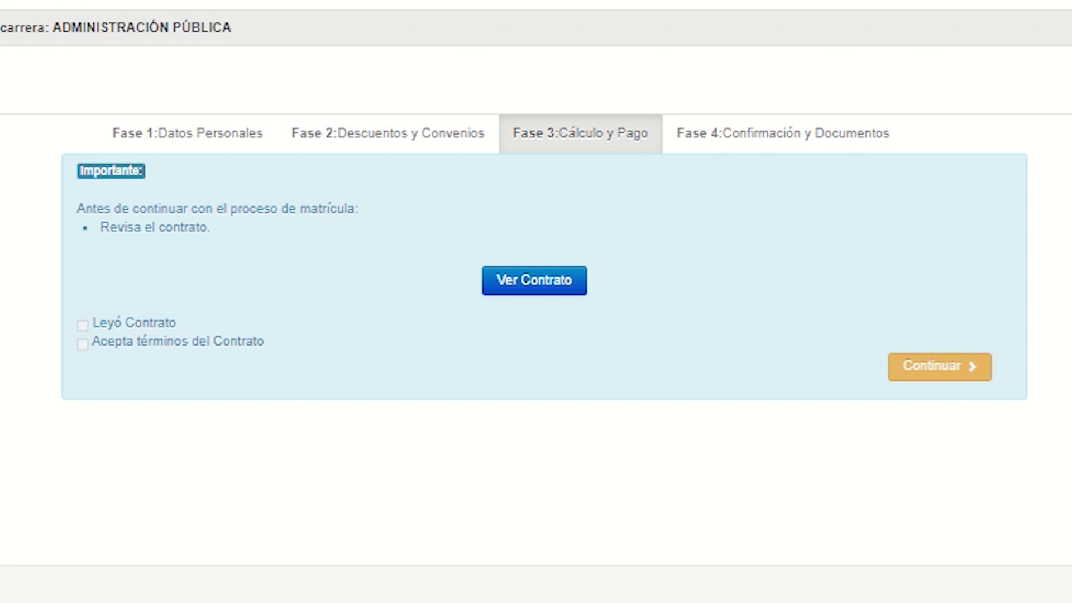
- Review the contract, tick 'Leyó Contrato' and 'Acepta términos del Contrato', and continue
left_click(536, 285)
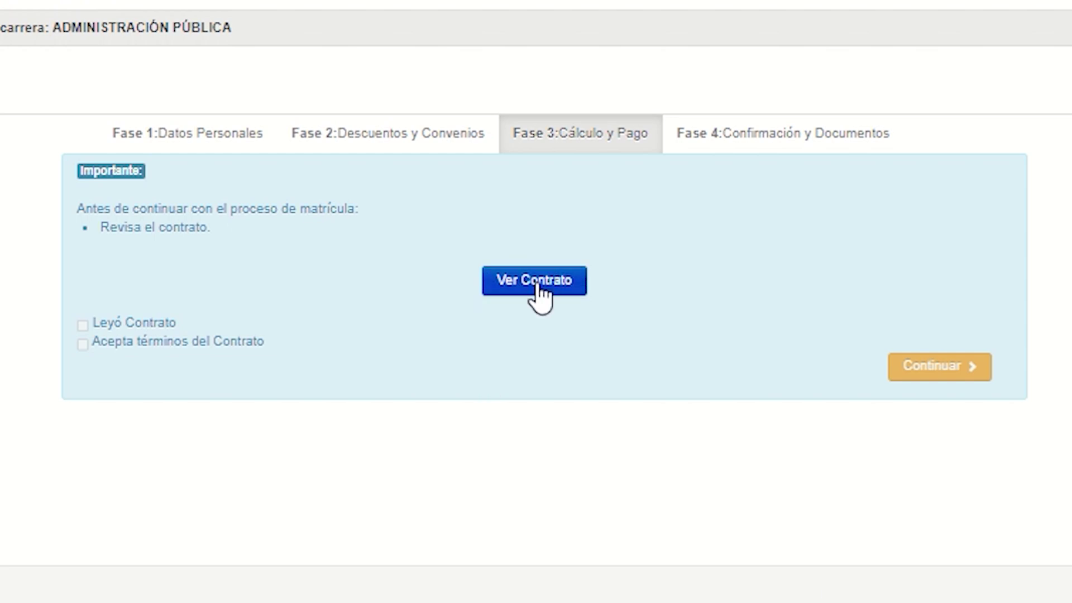
left_click(536, 285)
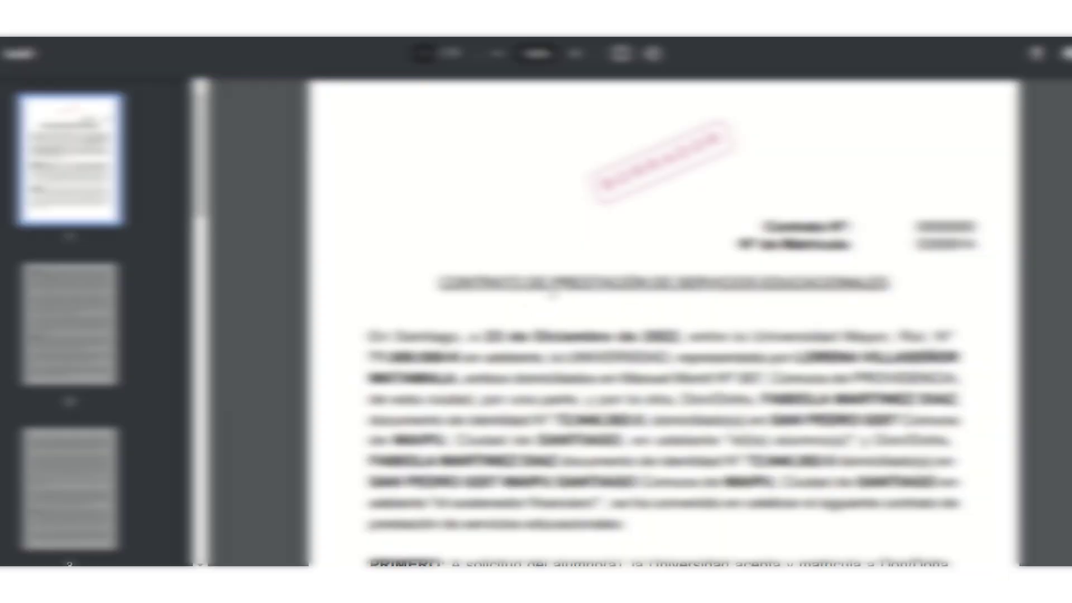
scroll(682, 299, "down", 12)
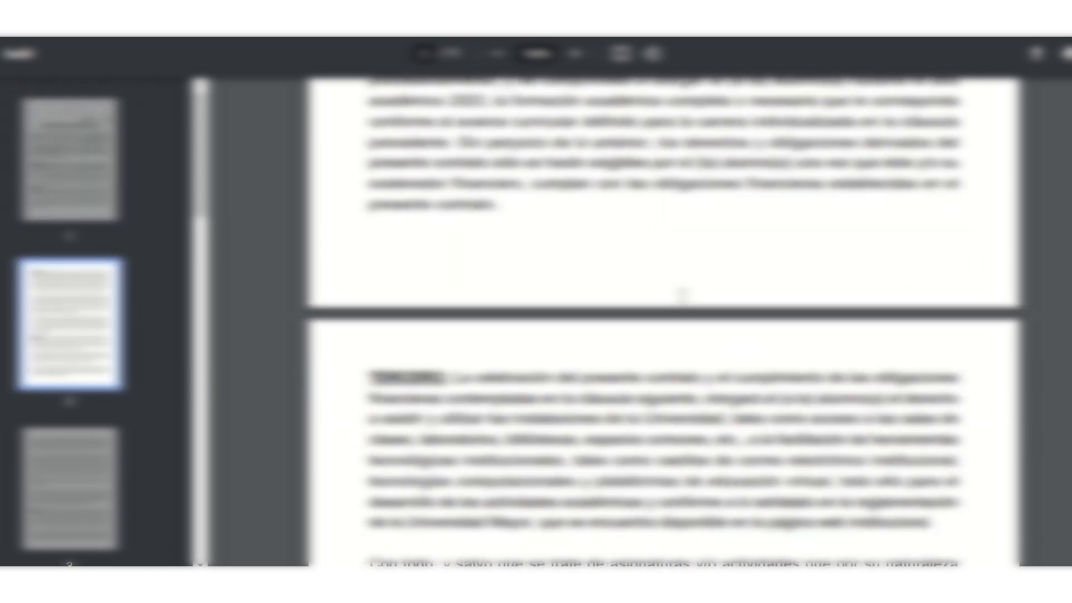
scroll(682, 296, "up", 12)
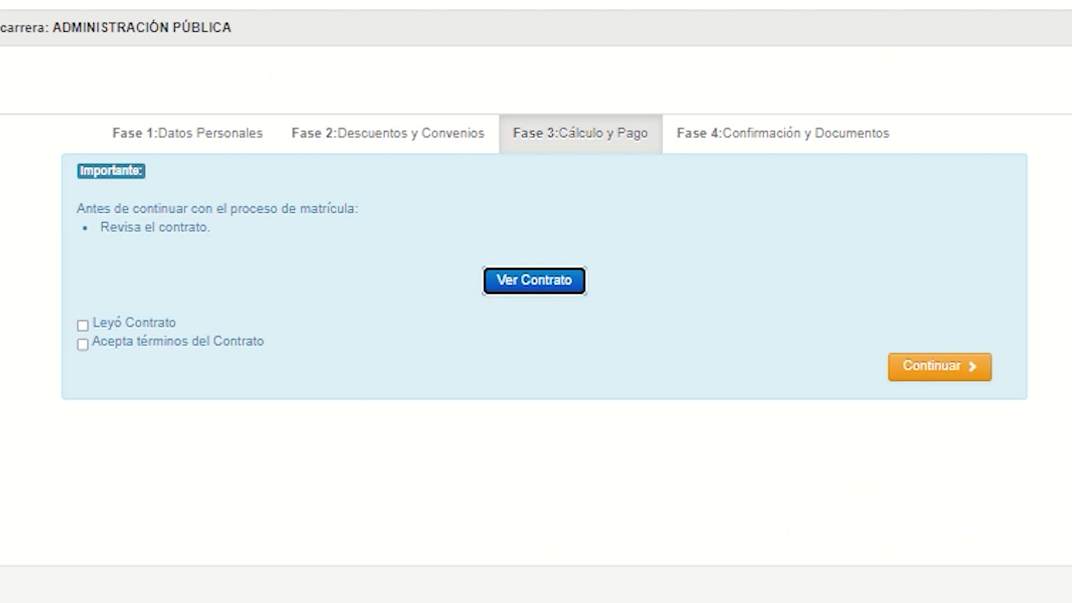
left_click(83, 324)
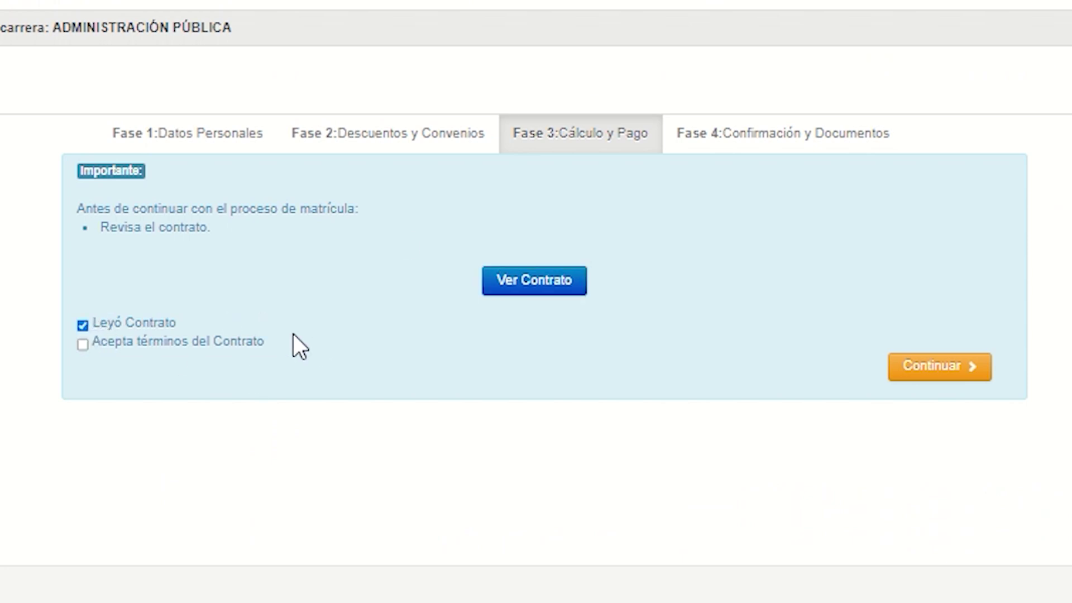
left_click(82, 345)
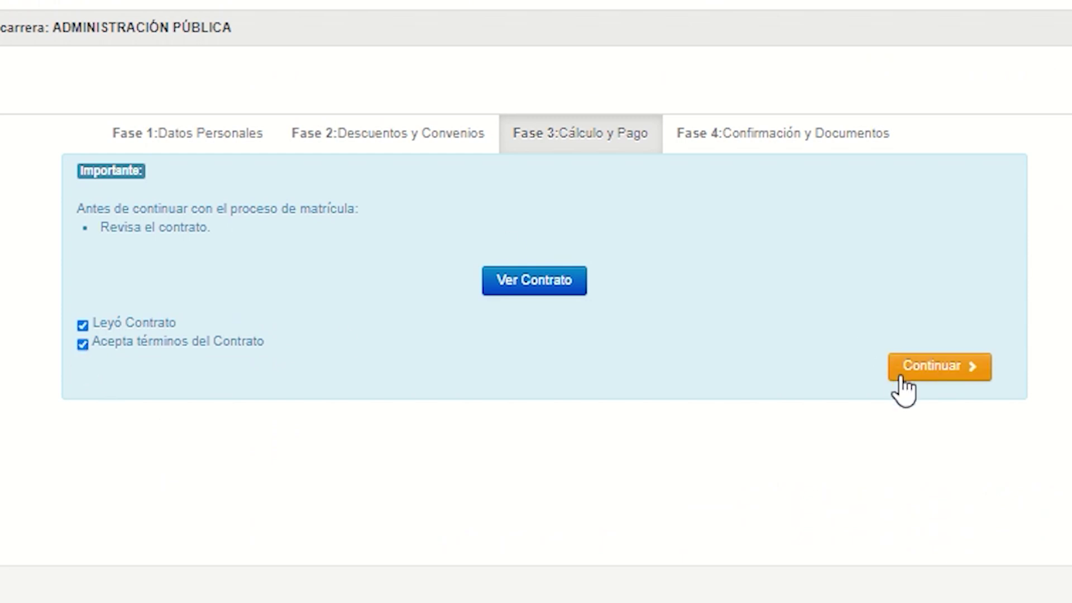
left_click(931, 375)
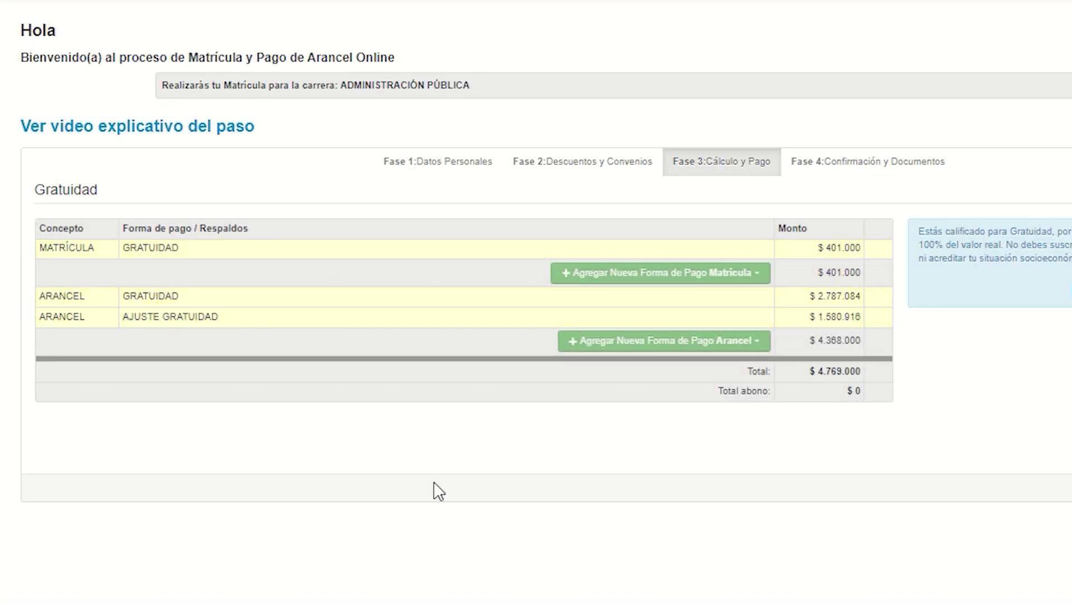
- Accept the Gratuidad breakdown totalling $4.769.000 with $0 to pay
mouse_move(43, 256)
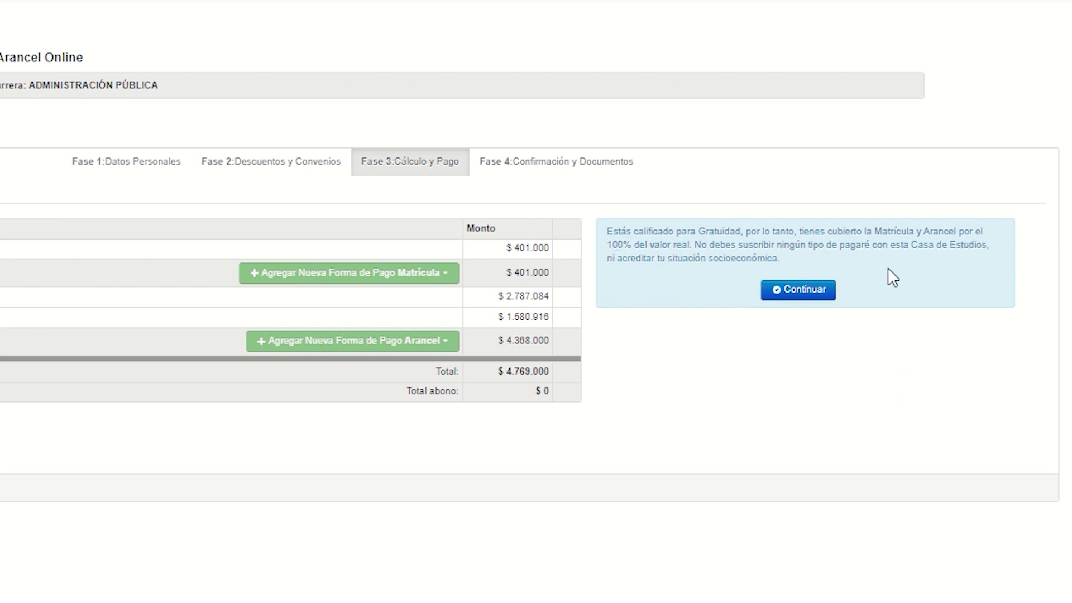
left_click(808, 302)
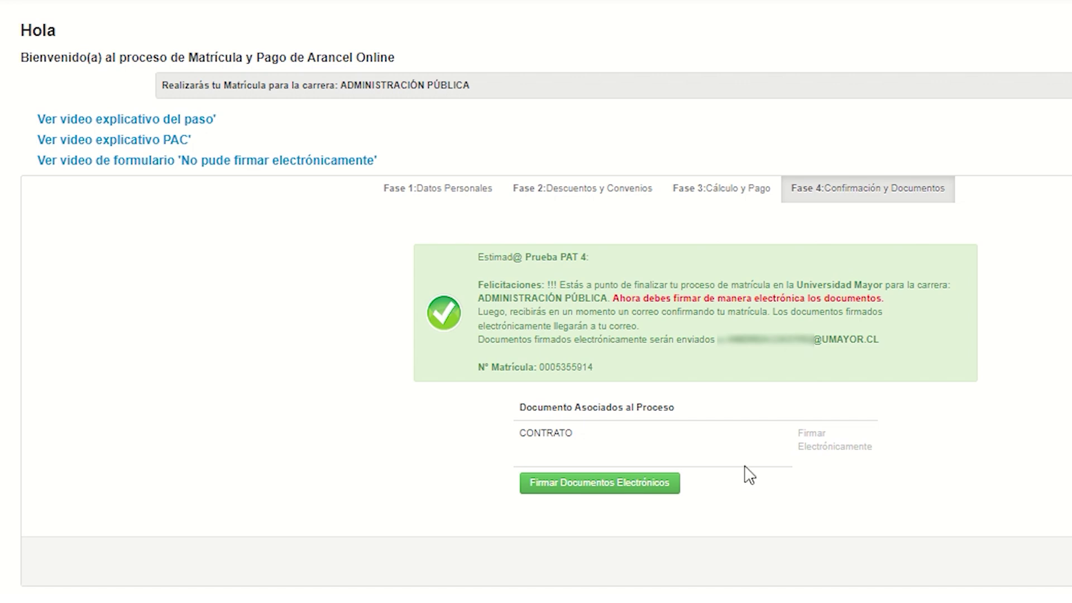
- Open the contract for electronic signing, scroll through it and back to page 1, then start signing
left_click(612, 487)
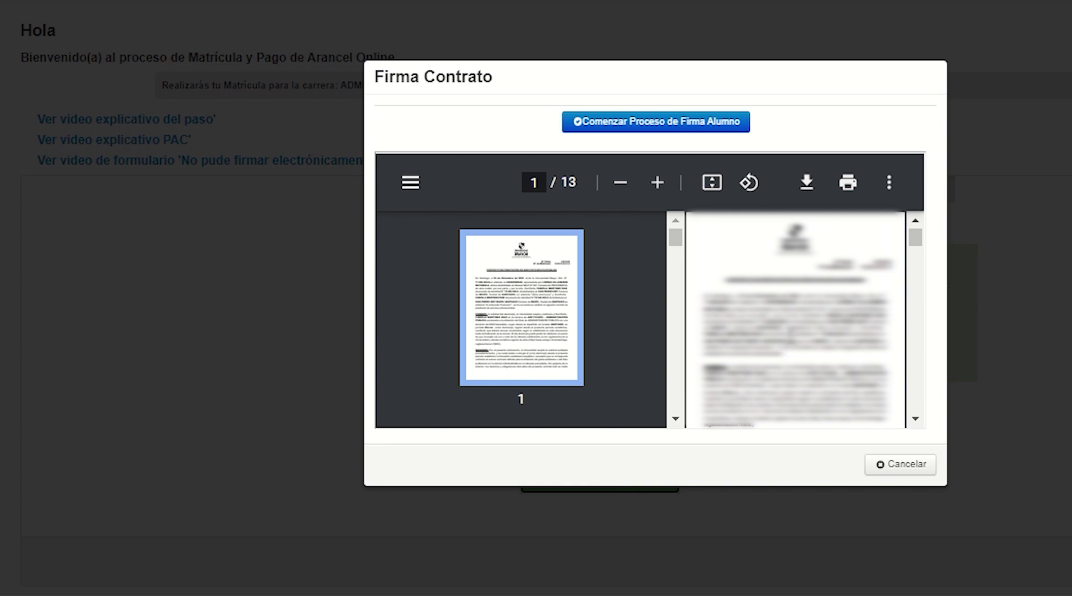
scroll(795, 318, "down", 10)
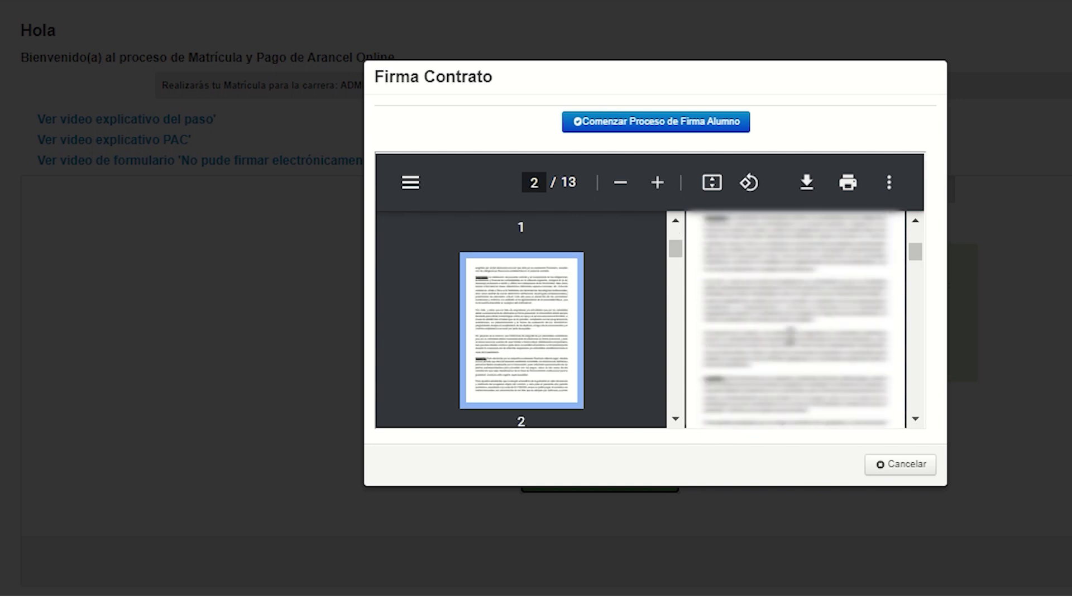
scroll(790, 335, "down", 8)
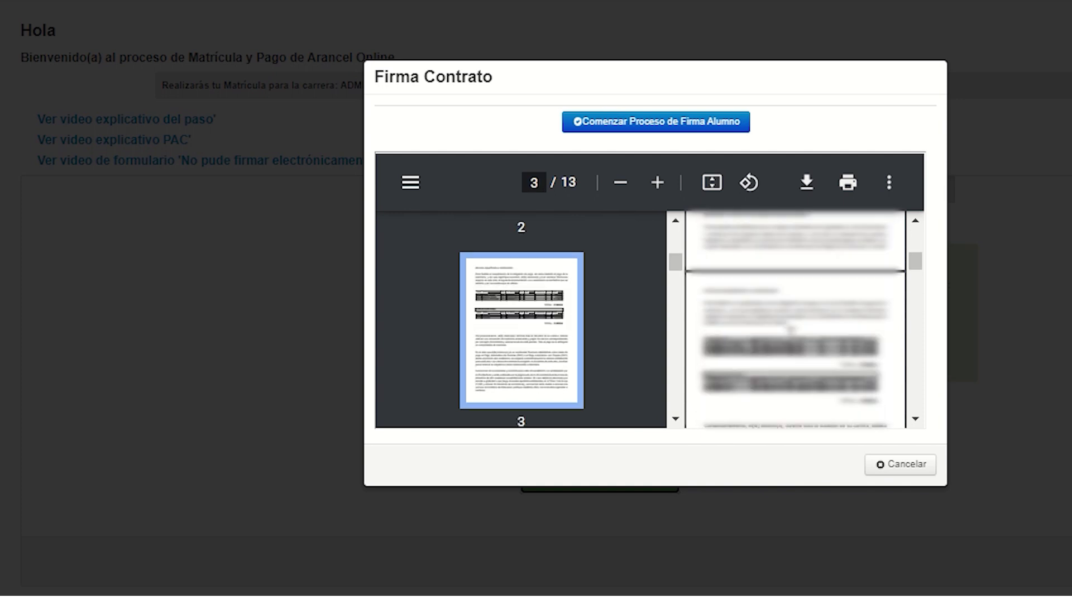
scroll(790, 328, "up", 2)
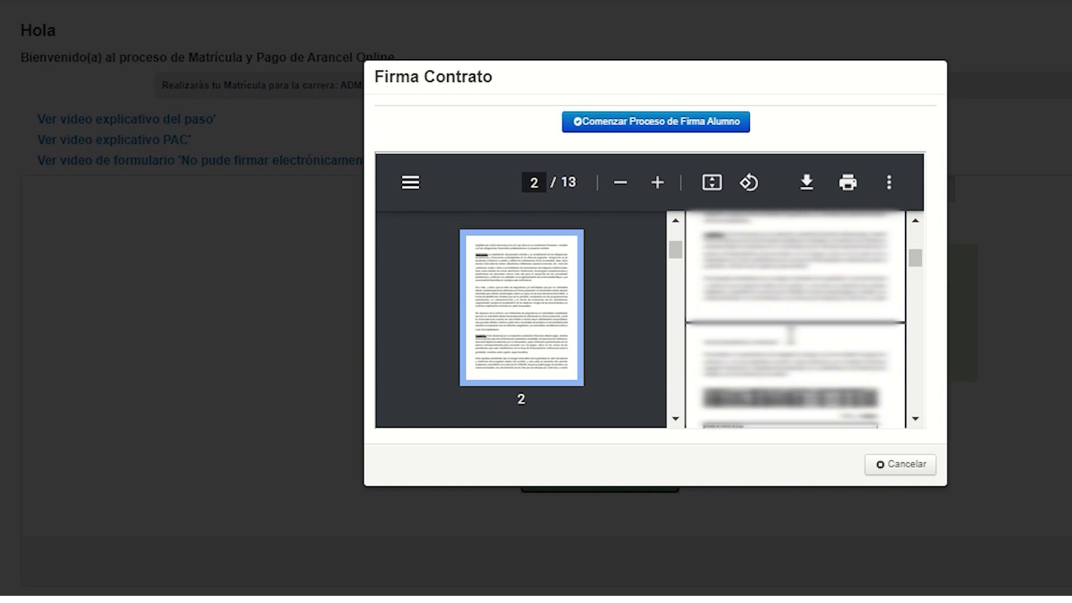
scroll(790, 334, "up", 6)
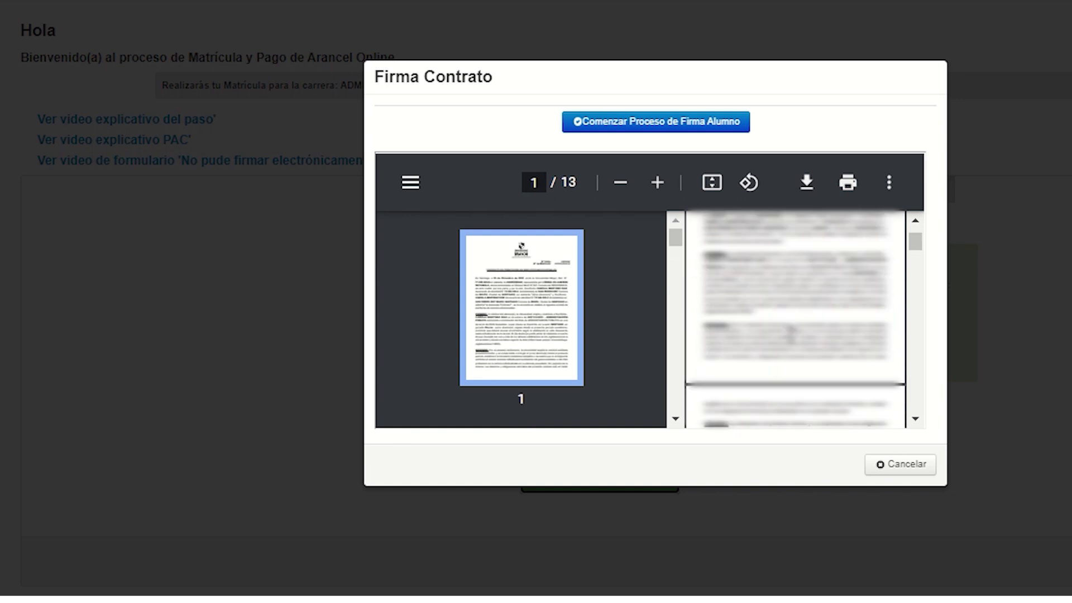
scroll(791, 331, "up", 3)
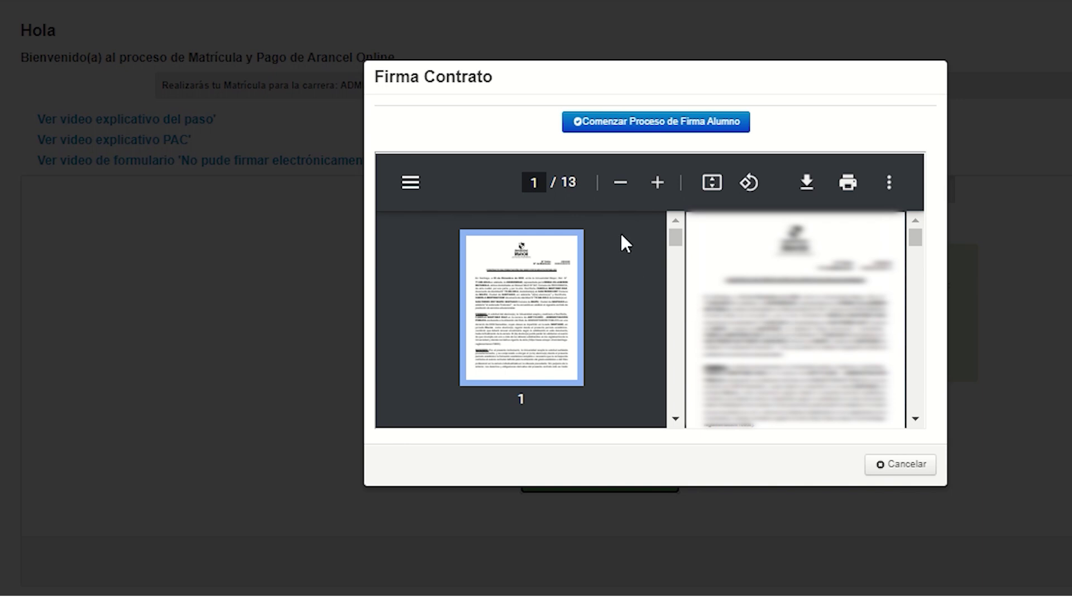
left_click(654, 123)
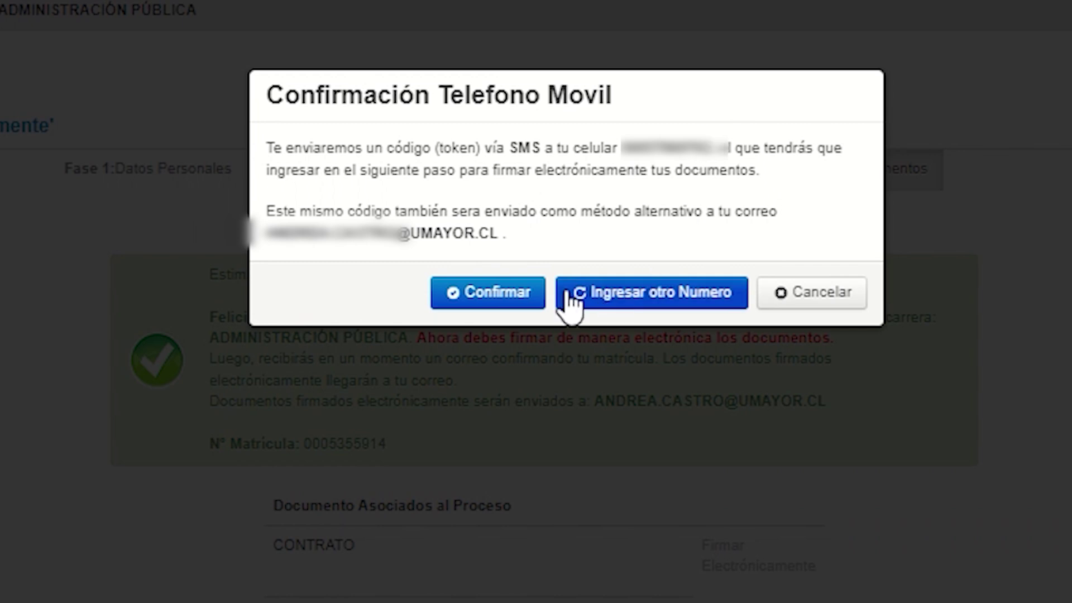
- Confirm the mobile phone for the SMS code, then enter and submit the received token
left_click(500, 293)
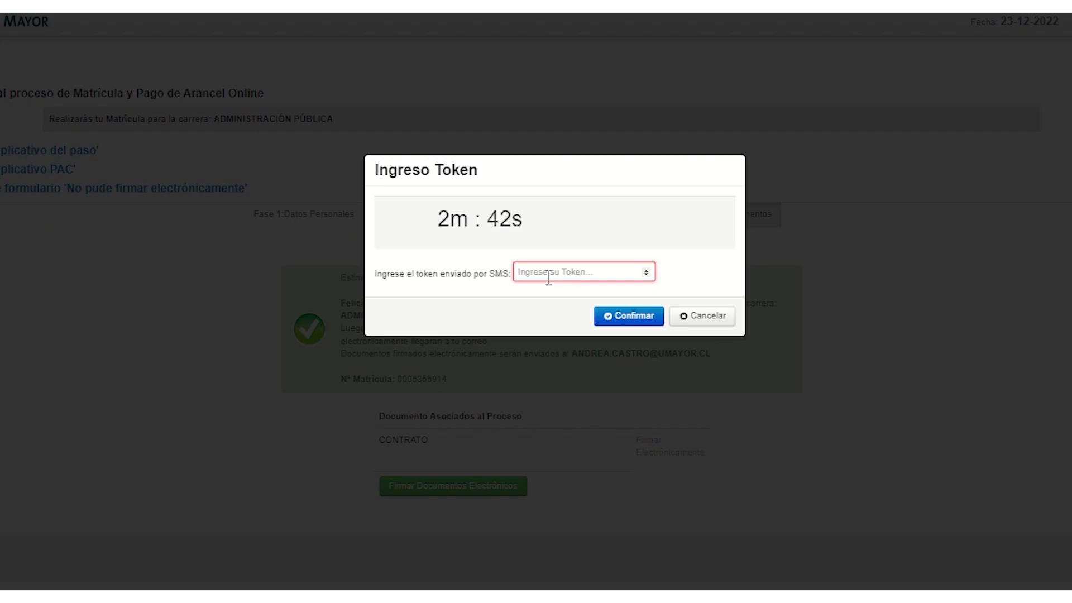
left_click(548, 274)
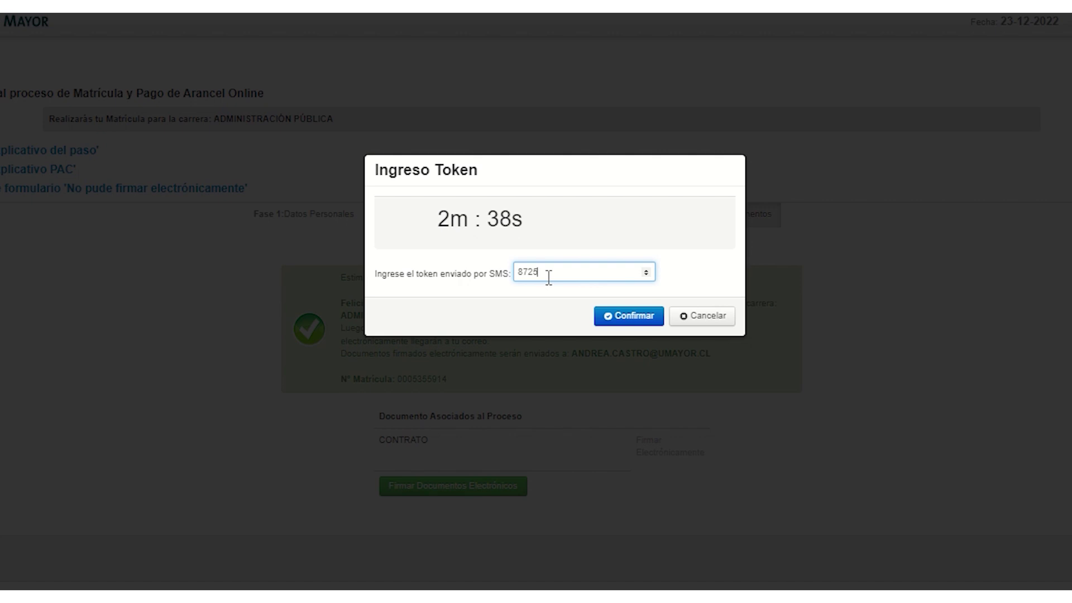
left_click(608, 316)
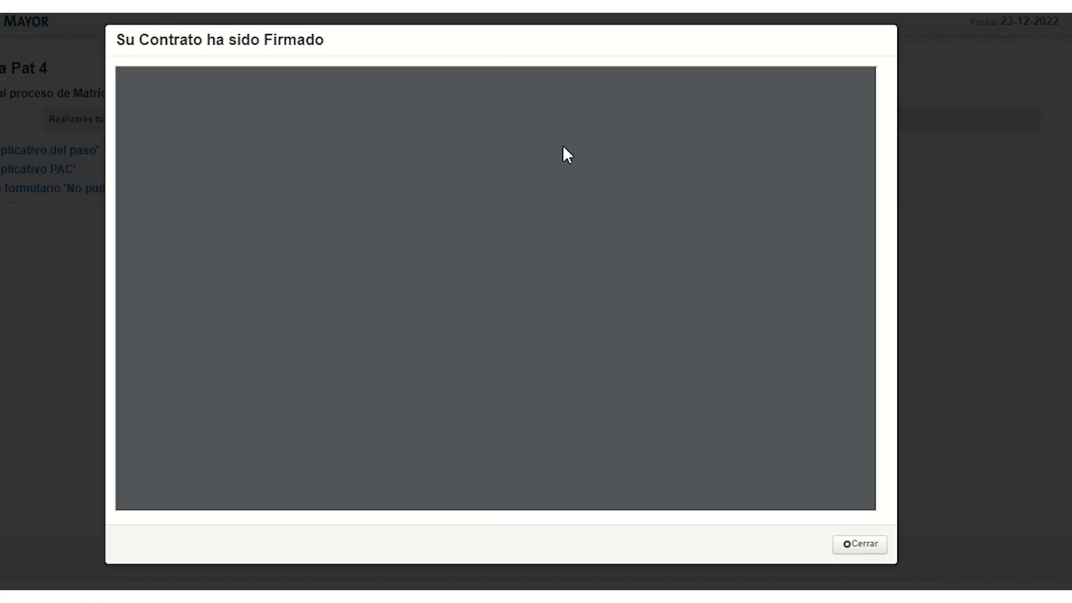
- Scroll the signed contract, close its preview with confirmation, and finalize the enrollment
scroll(564, 152, "down", 20)
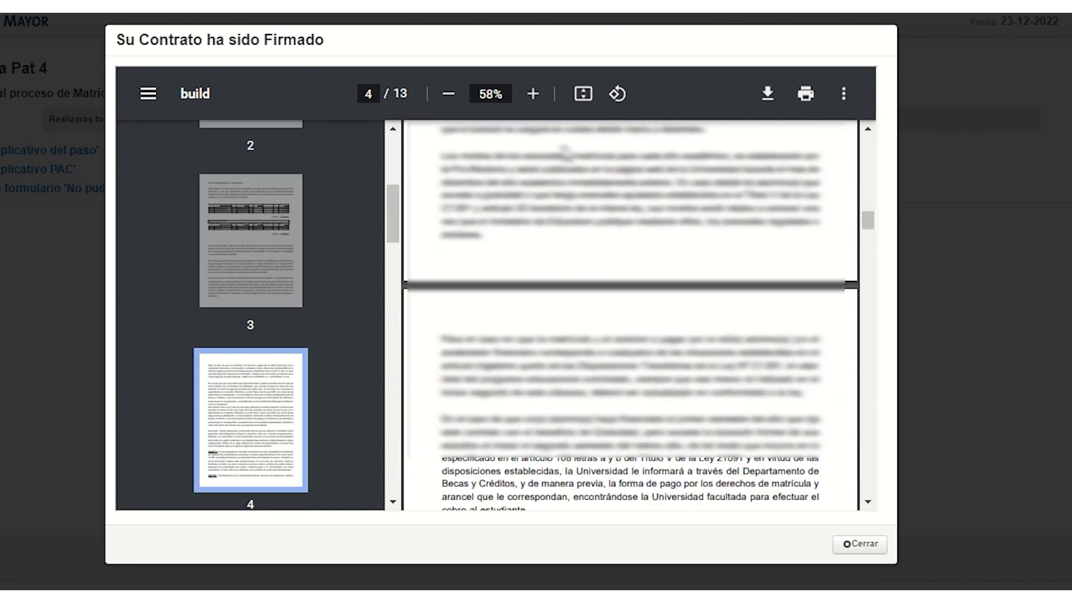
scroll(563, 148, "down", 20)
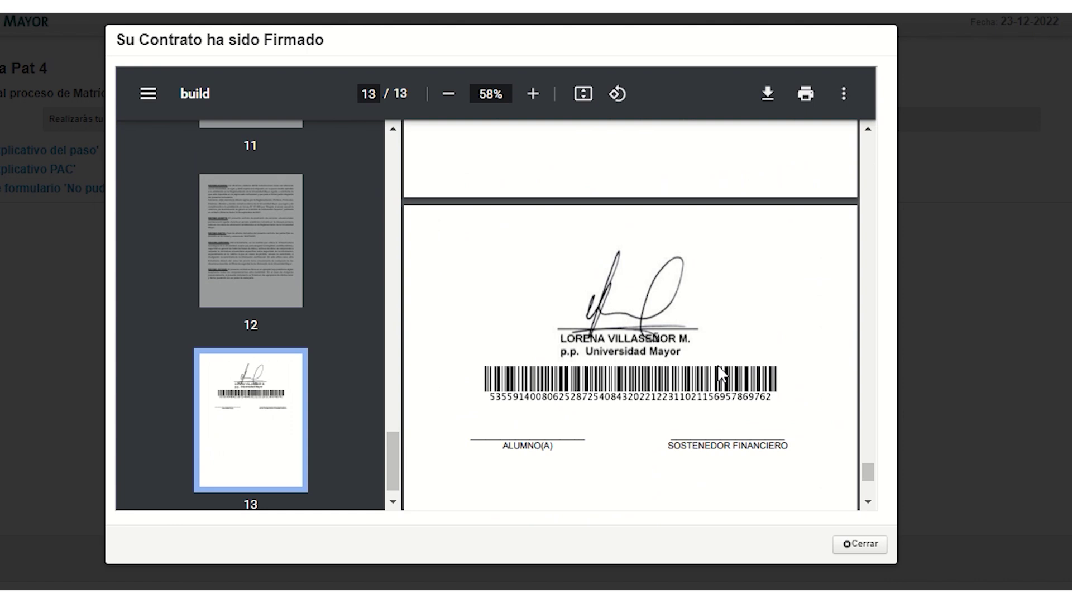
left_click(865, 544)
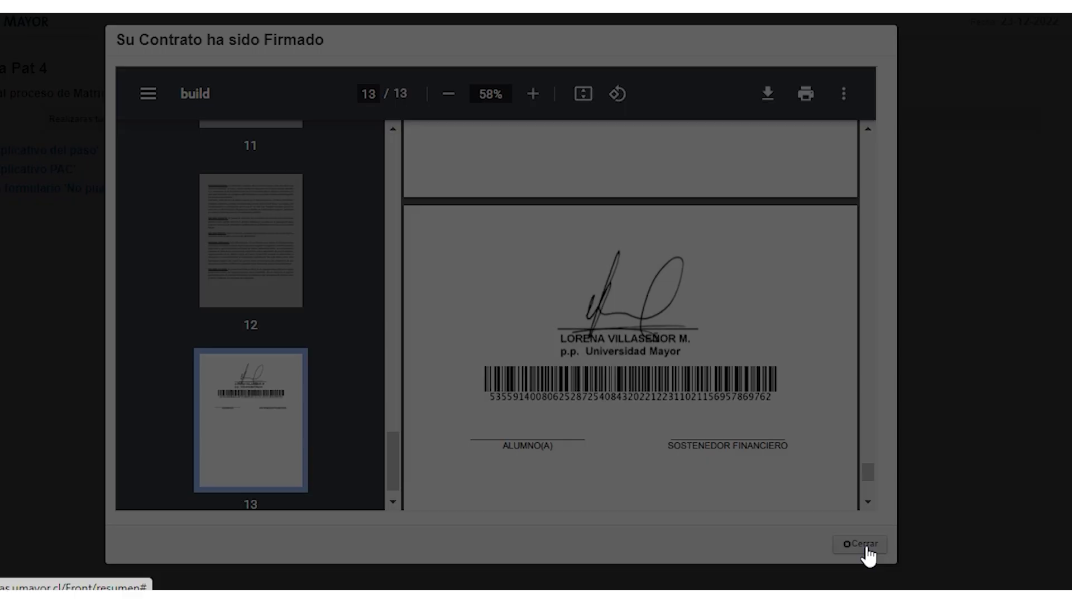
left_click(677, 228)
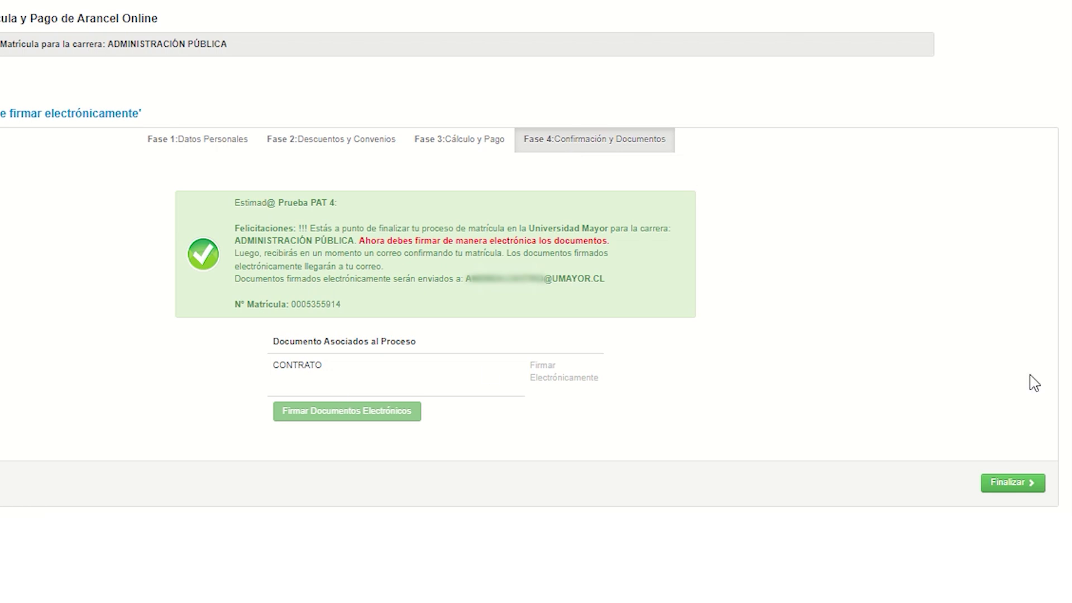
left_click(1012, 490)
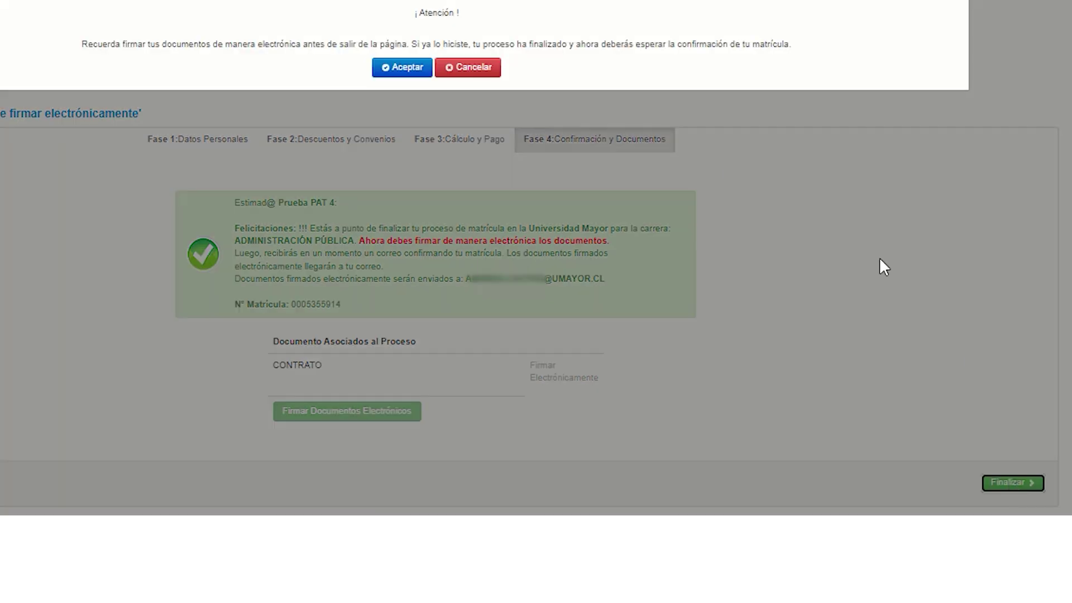